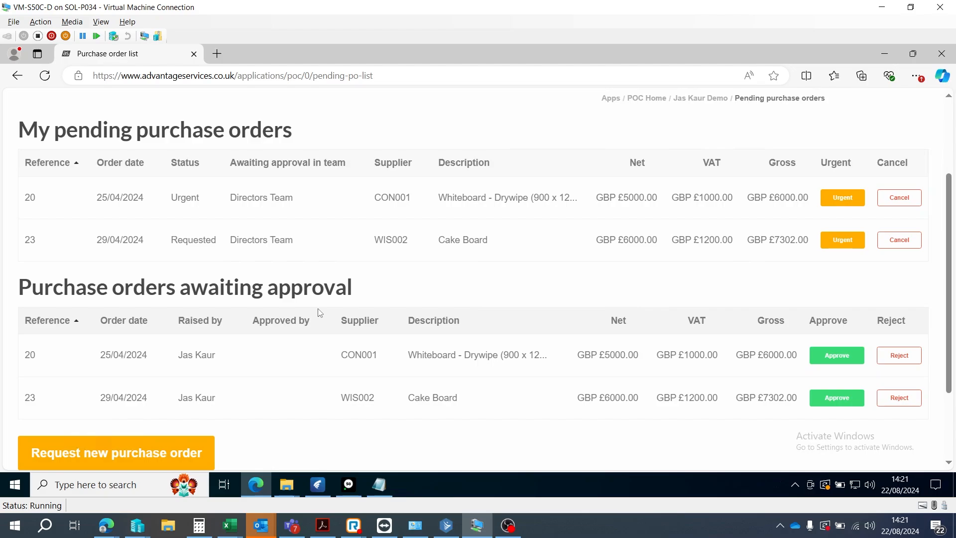
Mark pending purchase order 23 for the Cake Board as urgent.
scroll(454, 276, up, 1)
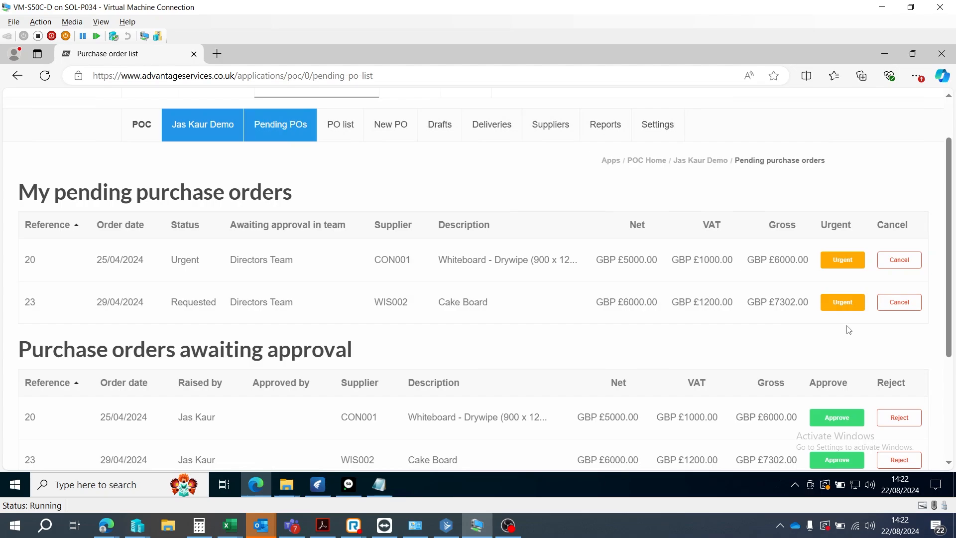
click(846, 304)
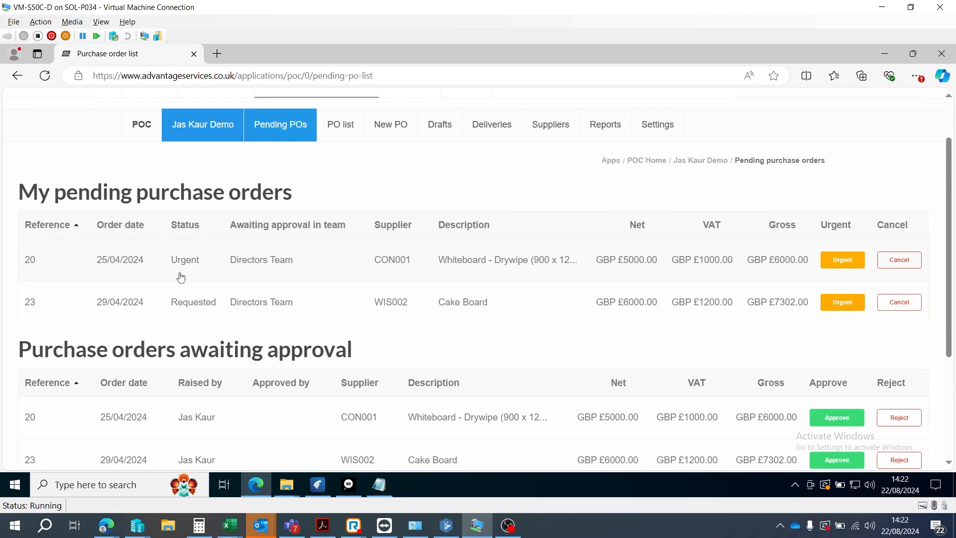
click(847, 308)
Open purchase order 20 from my pending purchase orders and view its Whiteboard - Drywipe line.
scroll(847, 307, down, 2)
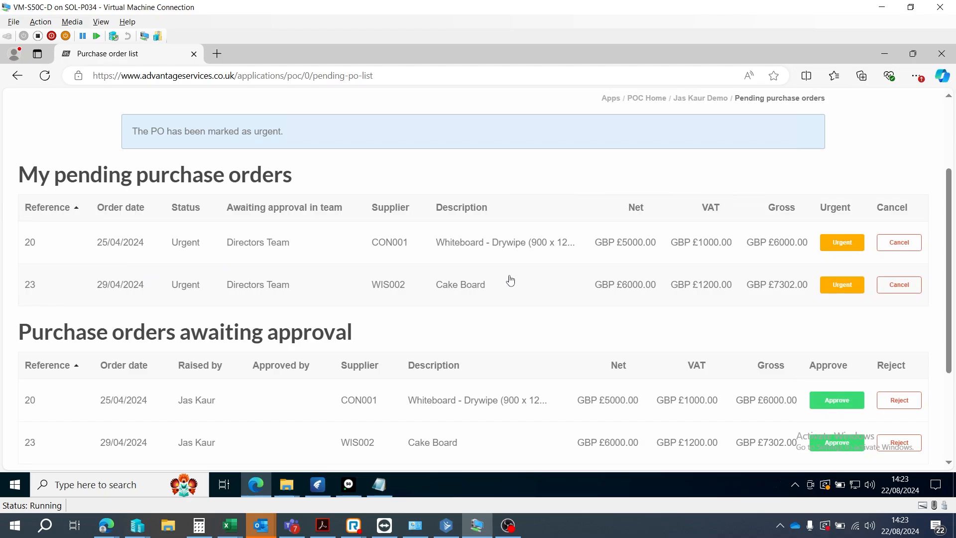
click(509, 249)
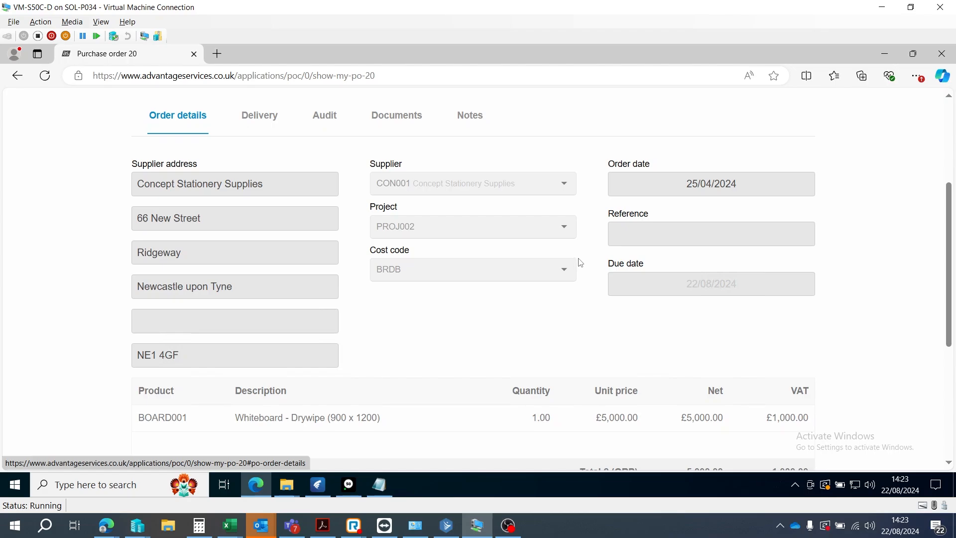
scroll(396, 369, down, 2)
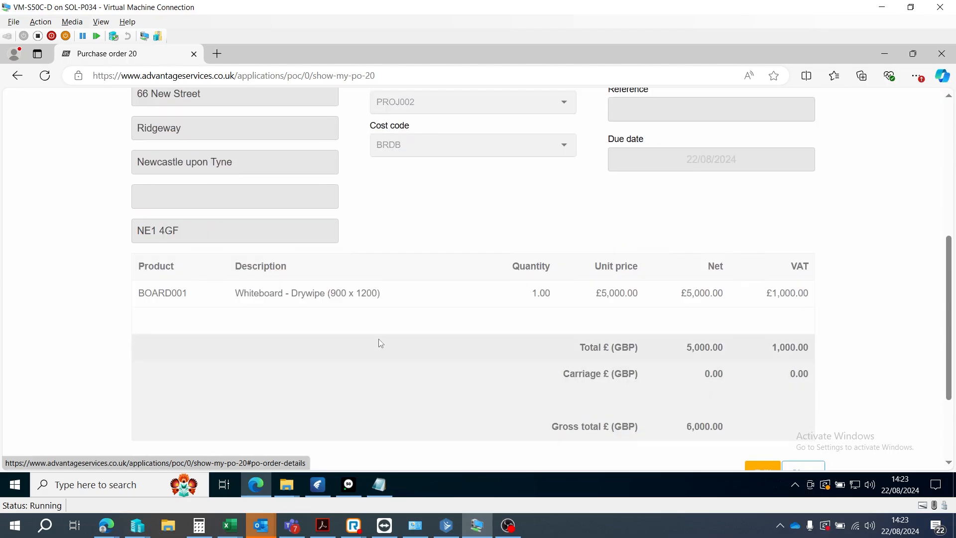
click(373, 299)
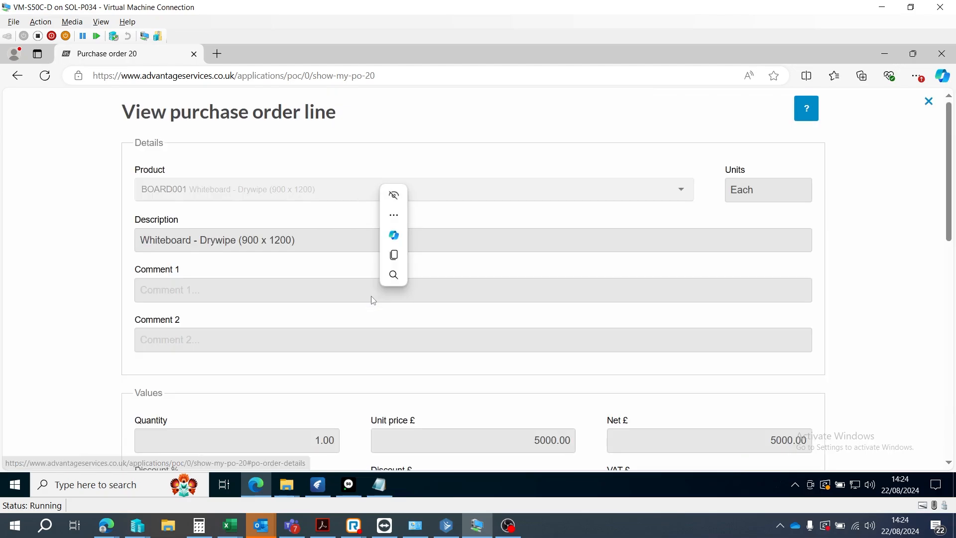
Review the whiteboard line's values, posting details and additional information, and close both the line and the purchase order.
scroll(375, 305, down, 3)
scroll(375, 305, down, 2)
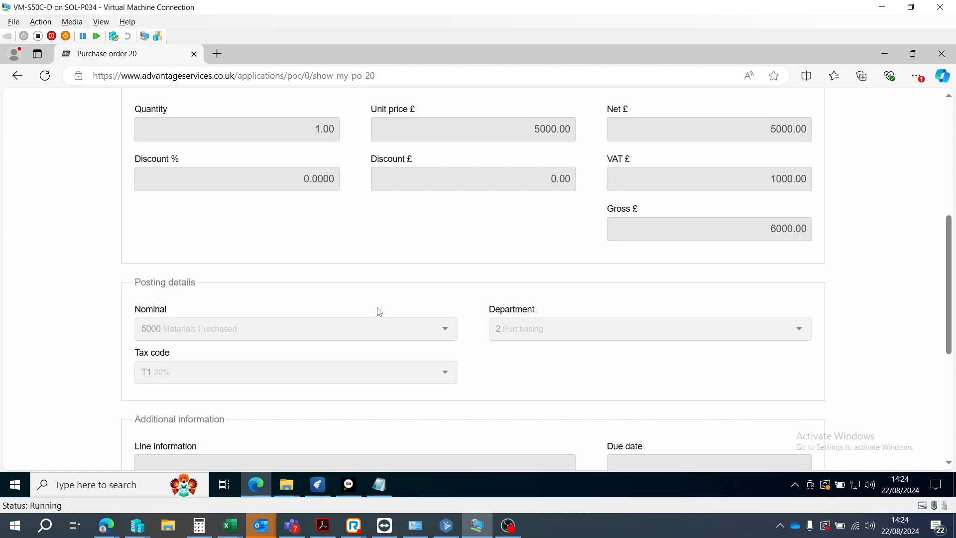
scroll(376, 309, down, 1)
scroll(377, 303, down, 4)
click(803, 337)
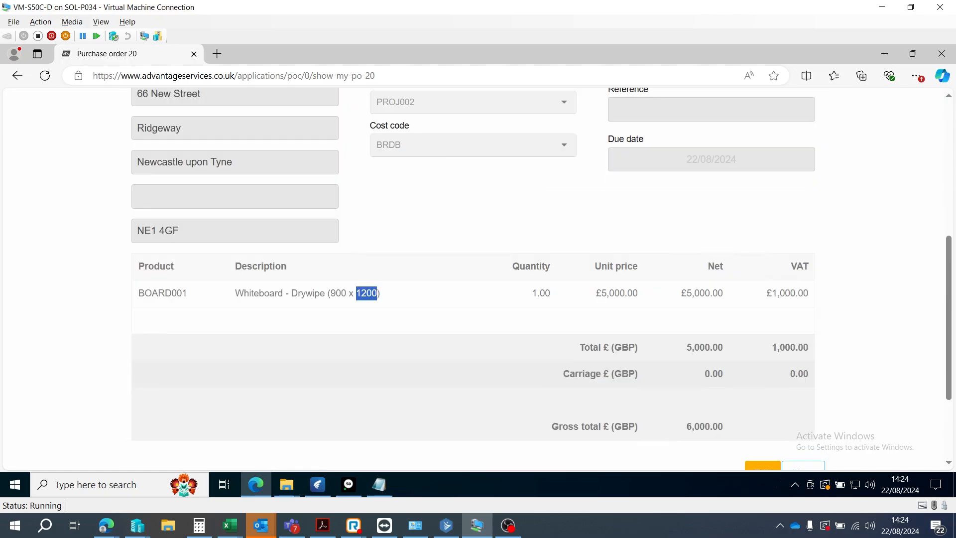
scroll(804, 361, down, 3)
click(804, 353)
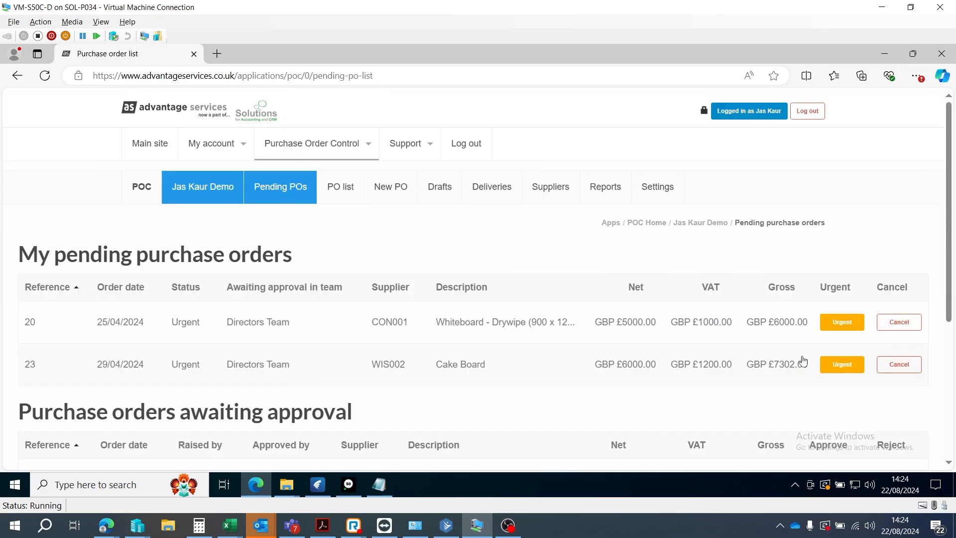
Open purchase order 20 from the orders awaiting approval and review its supplier, product line and totals.
scroll(804, 360, down, 3)
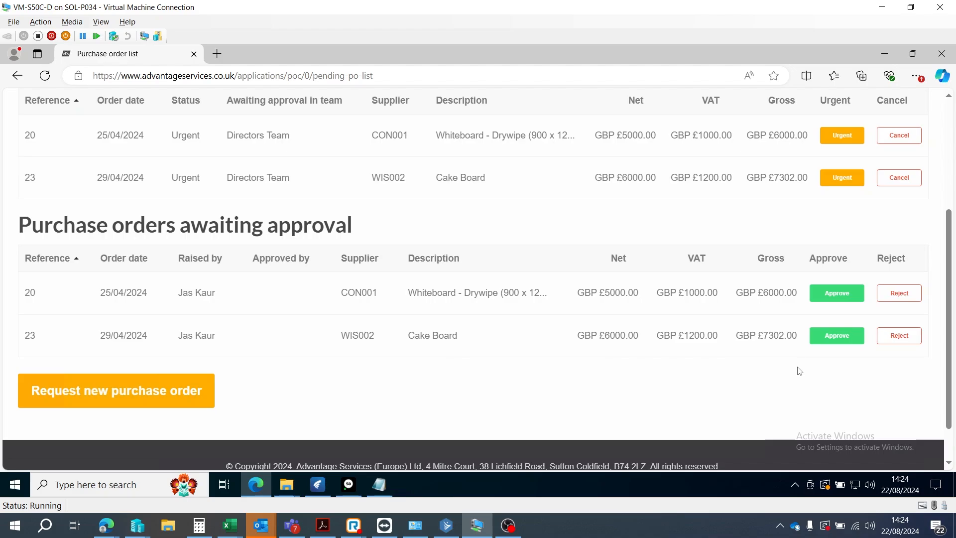
click(539, 302)
scroll(537, 301, down, 4)
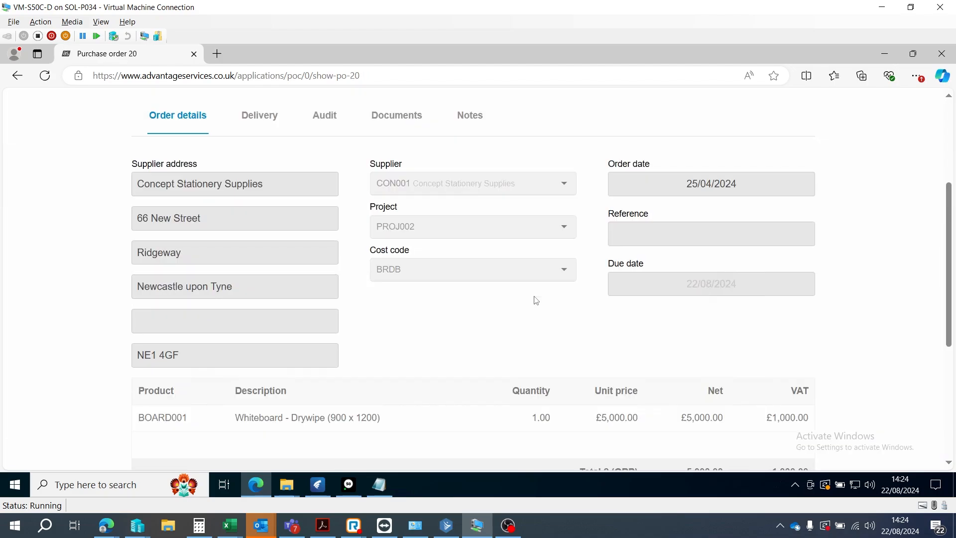
scroll(535, 300, down, 3)
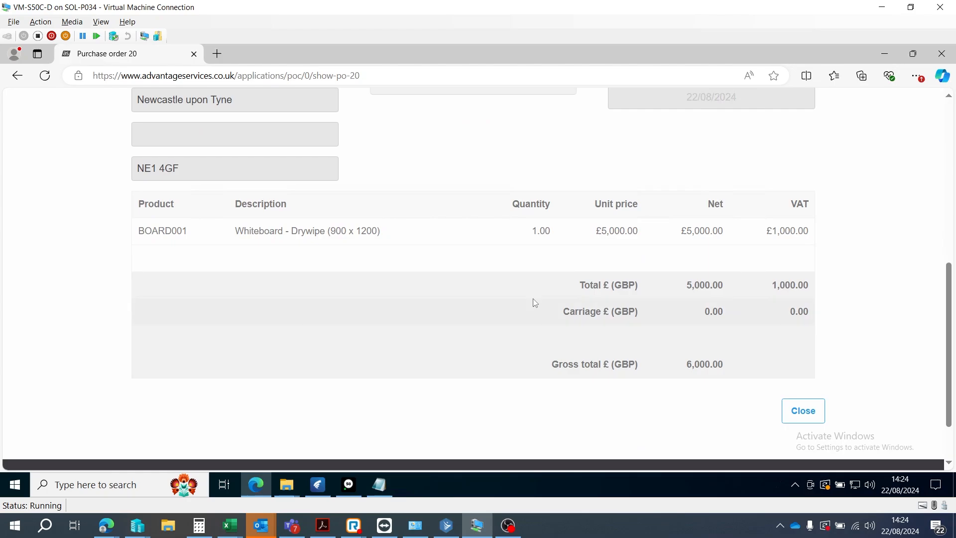
scroll(534, 313, up, 2)
scroll(518, 313, up, 5)
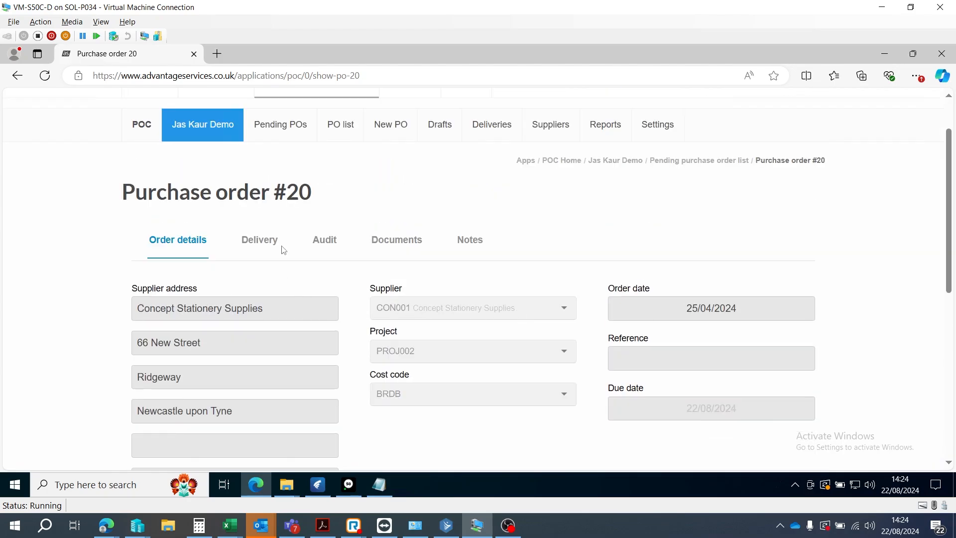
Review purchase order 20's delivery details, approval history, attached documents and notes, and close the order.
click(265, 247)
scroll(331, 205, down, 1)
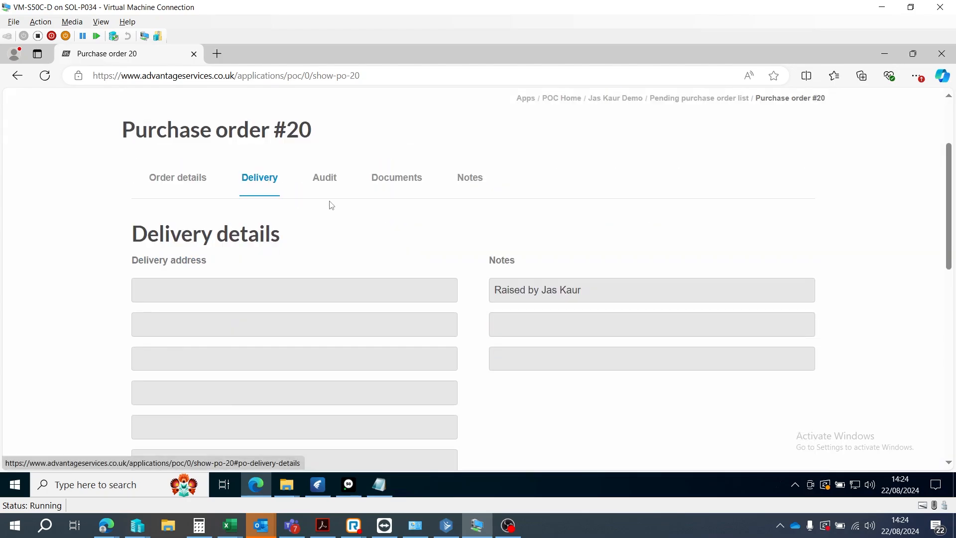
click(331, 182)
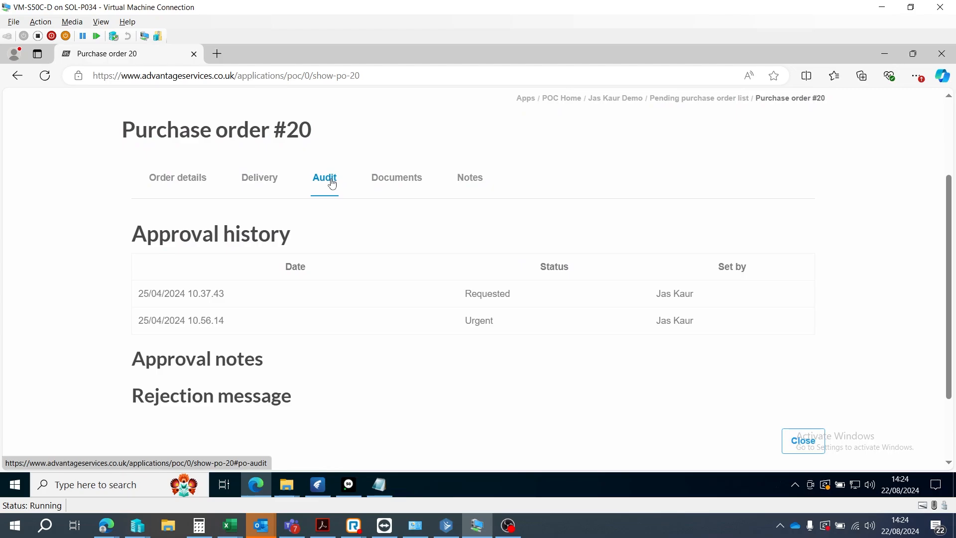
click(390, 185)
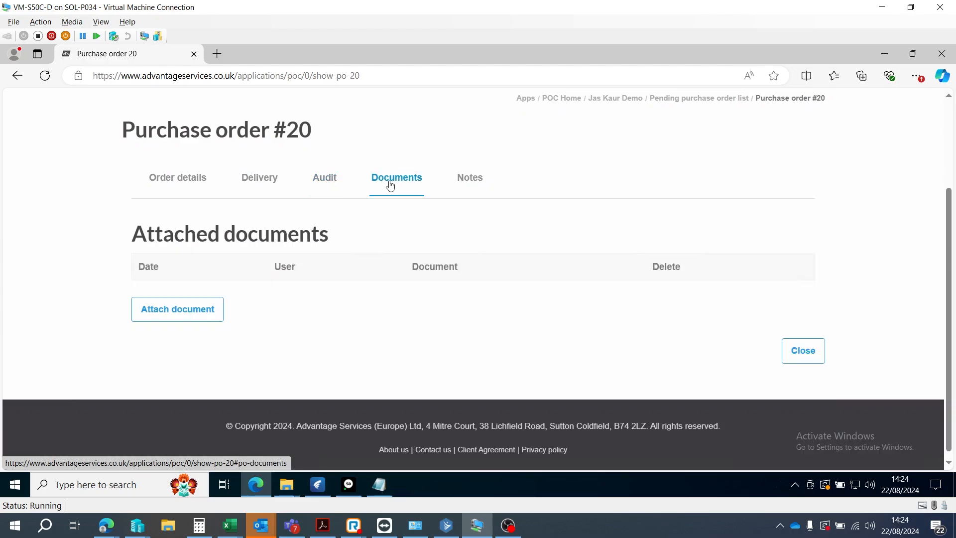
click(462, 184)
click(204, 182)
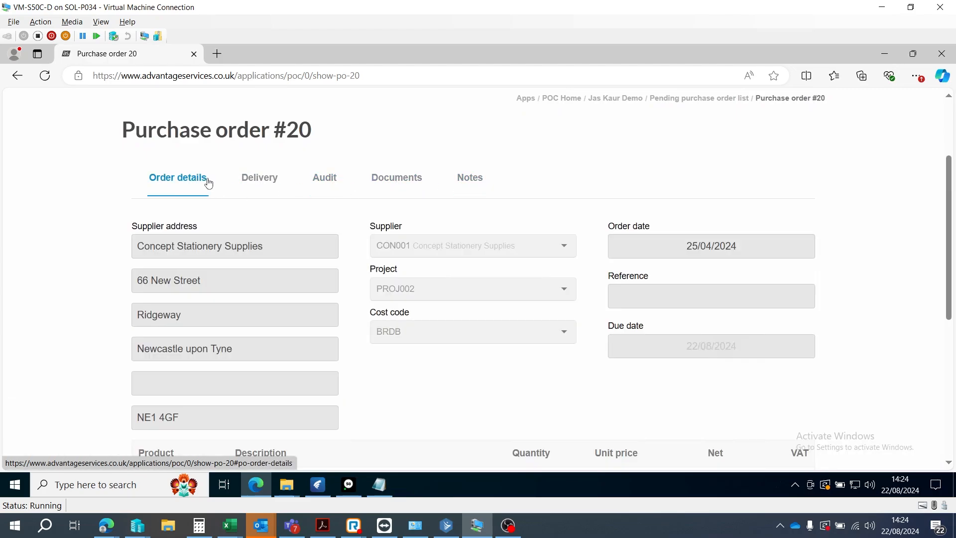
scroll(560, 307, down, 5)
click(799, 411)
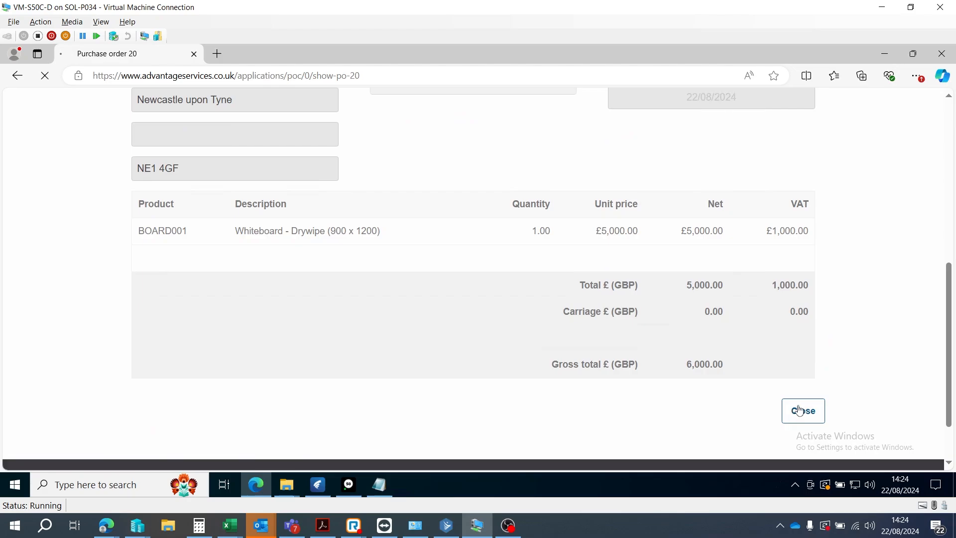
Return to the demo company's Purchase Order Control home page and open the full purchase order list.
scroll(767, 389, down, 5)
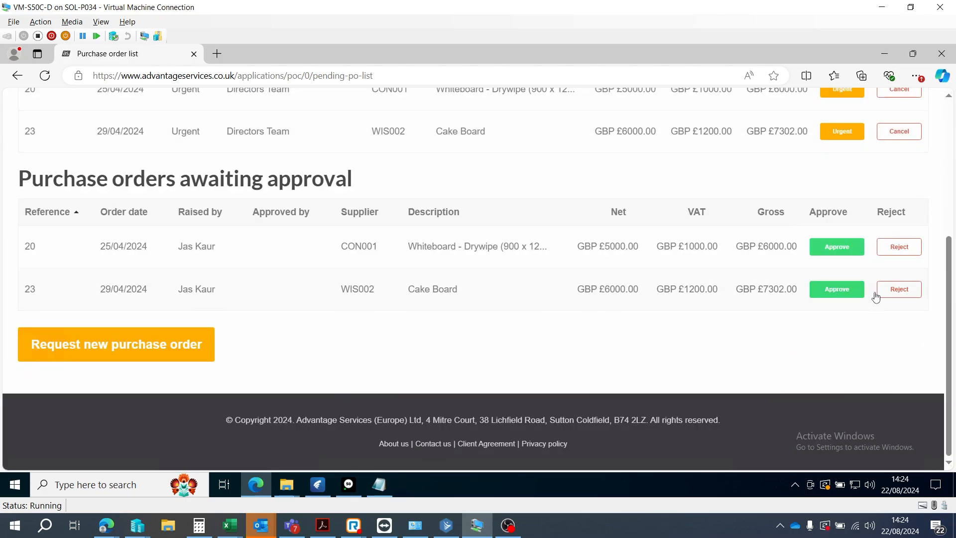
scroll(875, 296, up, 4)
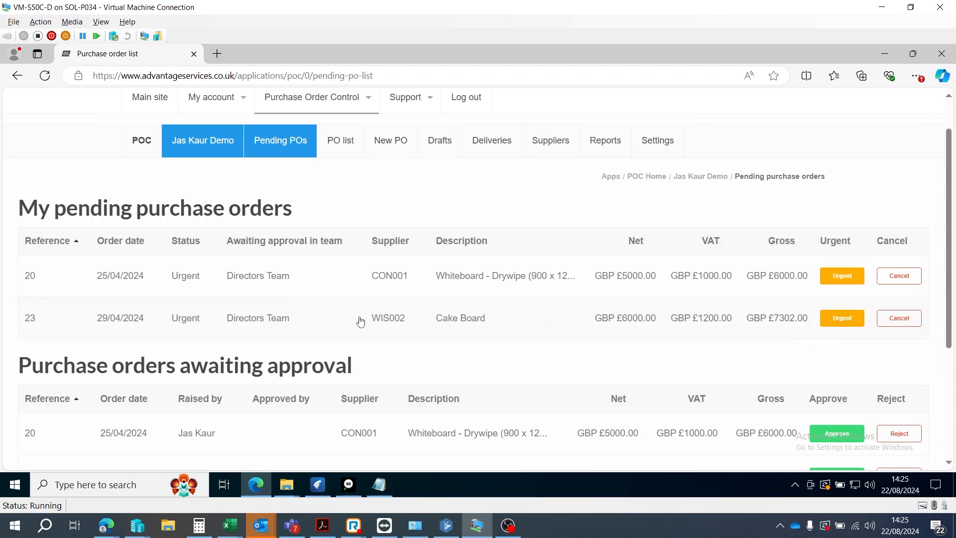
click(209, 150)
scroll(536, 351, down, 1)
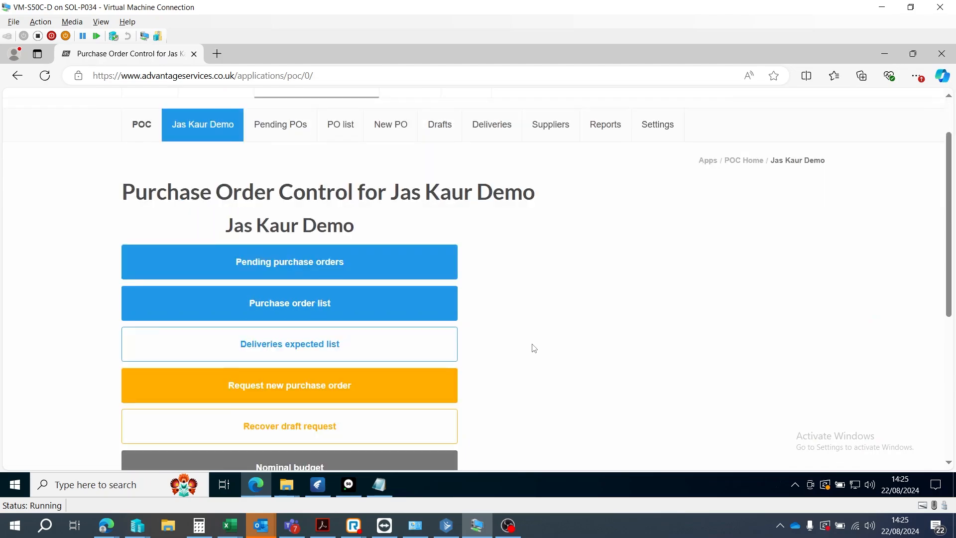
click(301, 312)
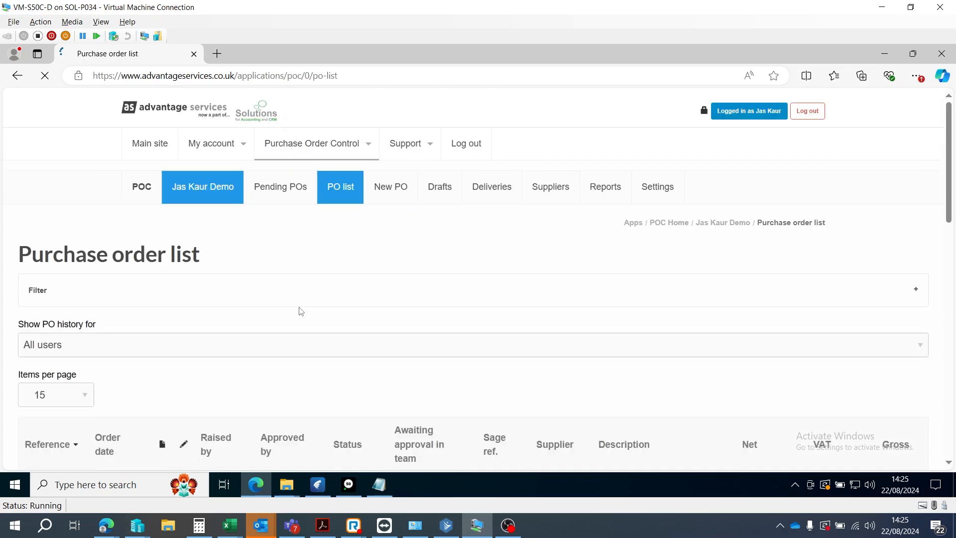
scroll(336, 334, down, 3)
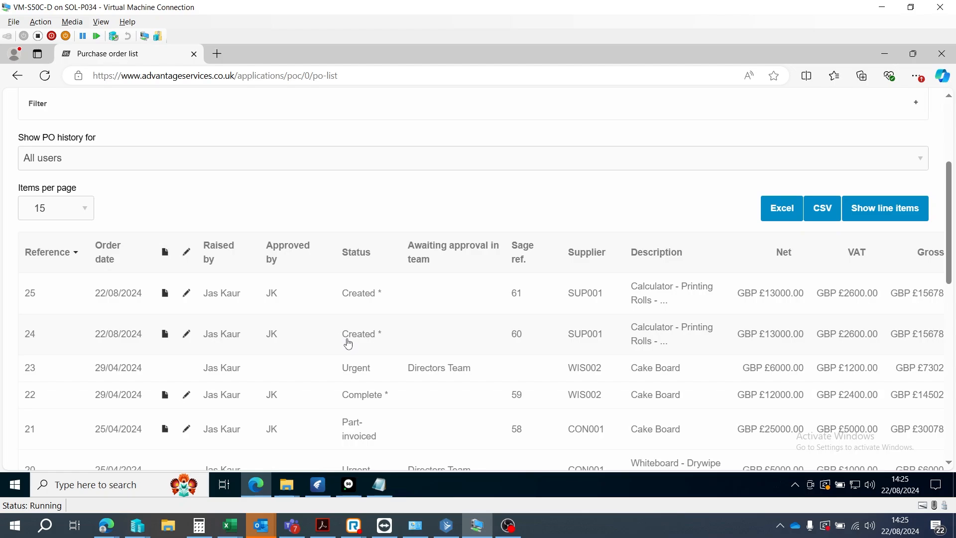
Expand the purchase order list's filter and examine its reference, Sage ref., date, status, requester and supplier fields.
scroll(348, 342, up, 2)
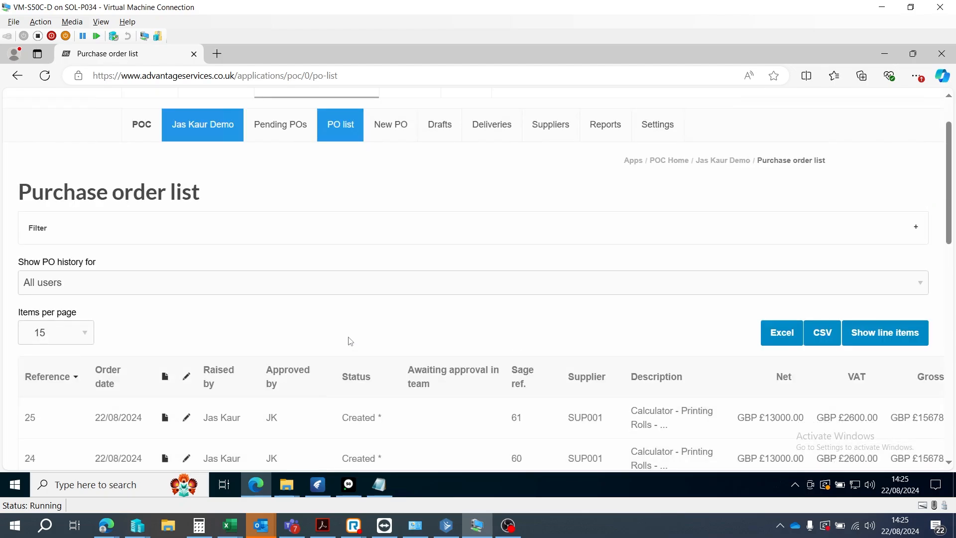
click(646, 234)
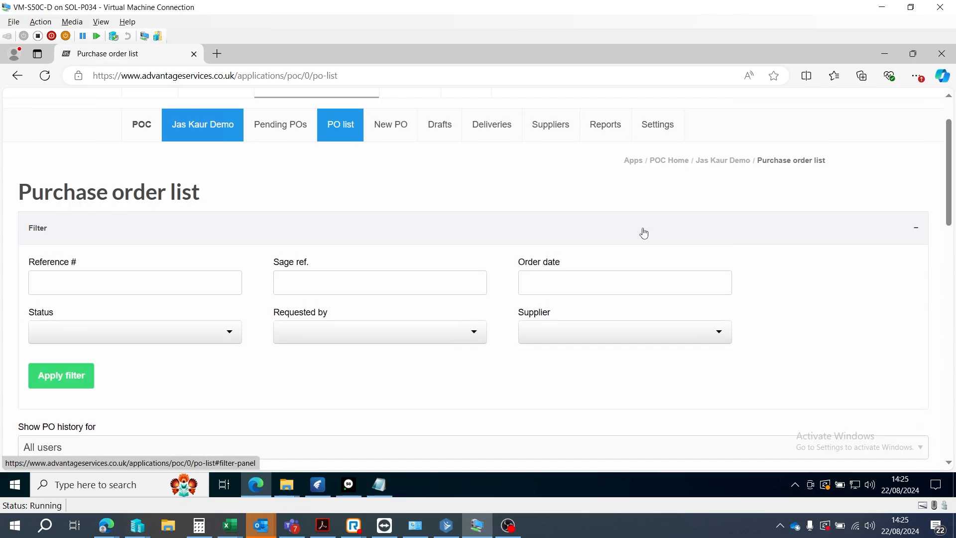
scroll(644, 233, down, 1)
scroll(644, 233, down, 1)
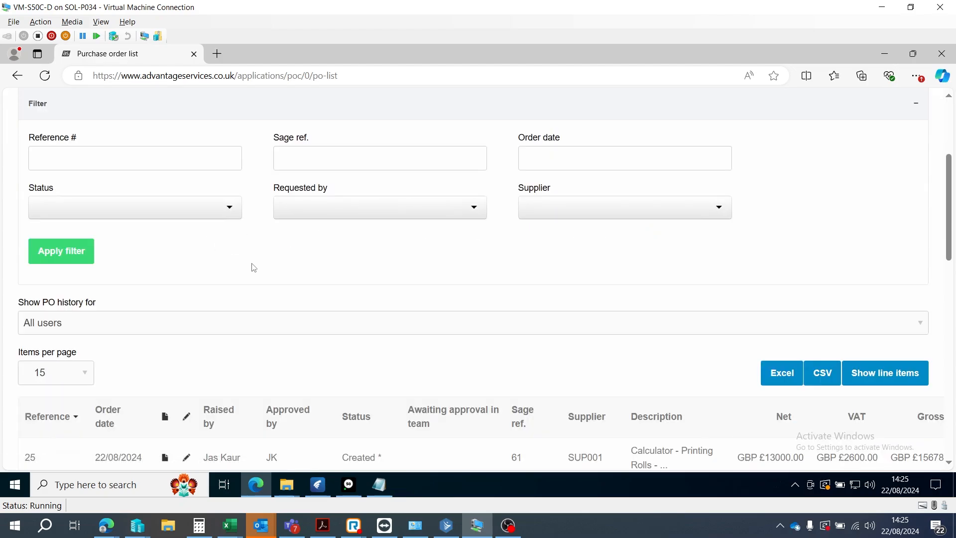
scroll(253, 268, down, 1)
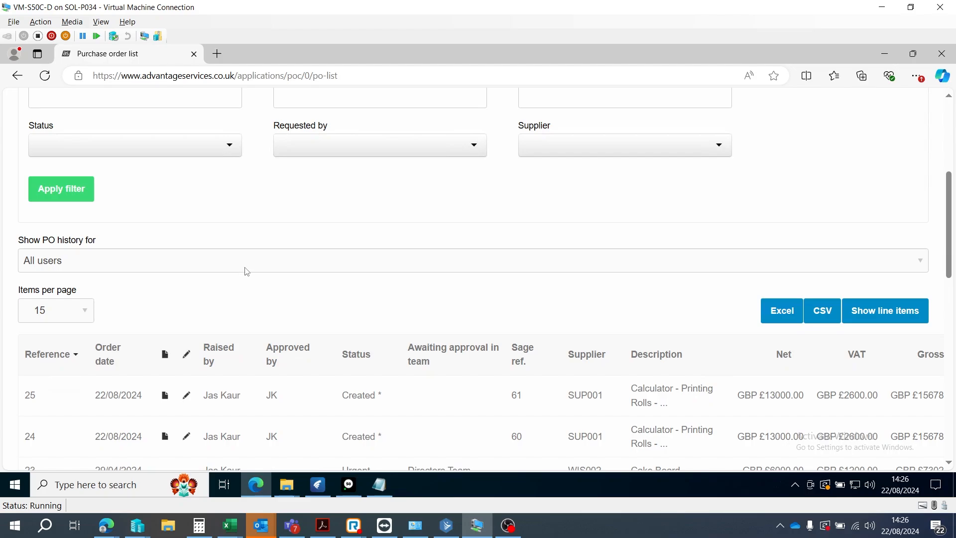
Check which user groups the purchase order history can be shown for, keeping All users selected.
click(245, 268)
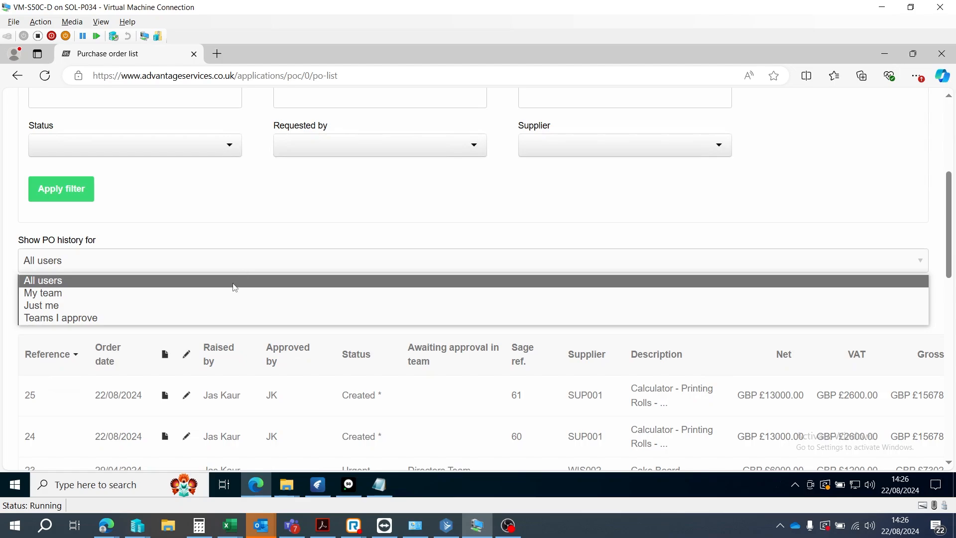
click(235, 286)
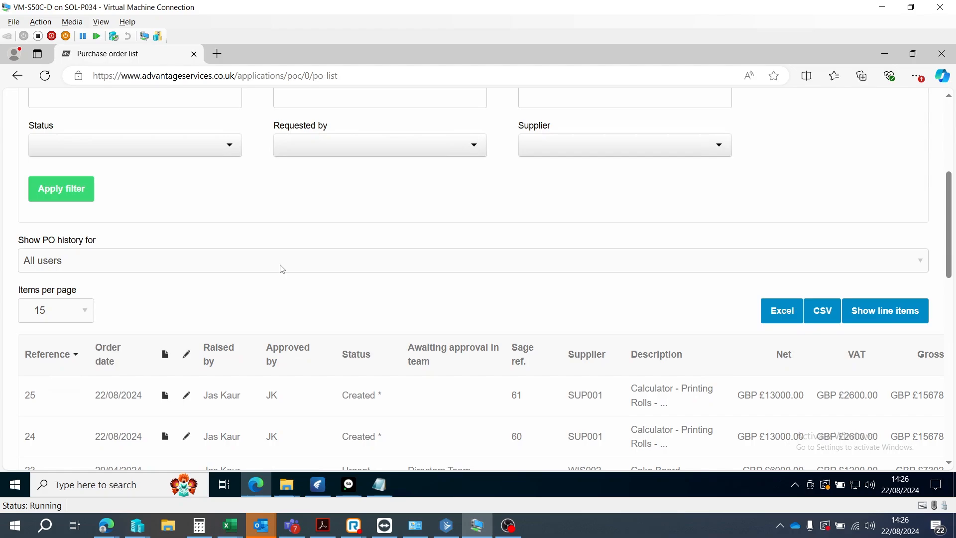
click(283, 269)
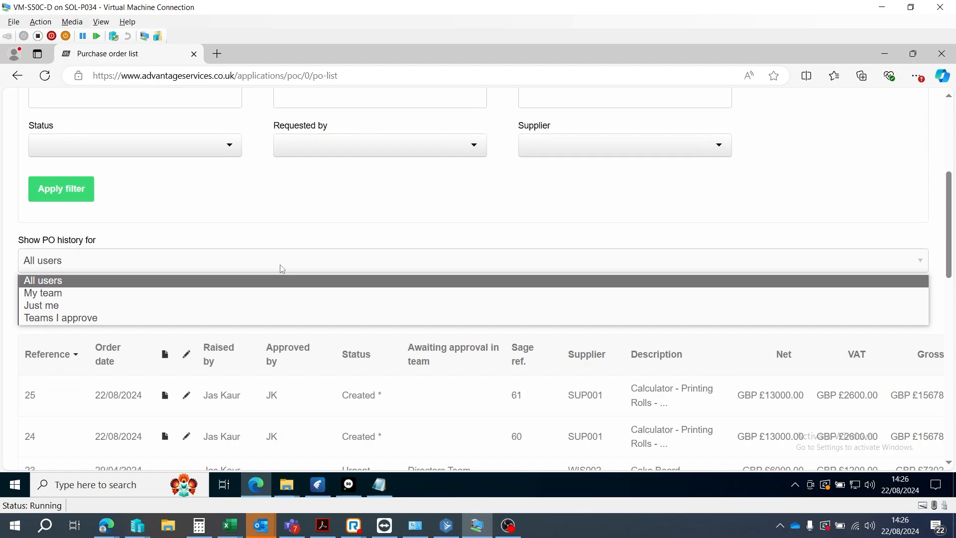
click(301, 187)
scroll(516, 255, down, 1)
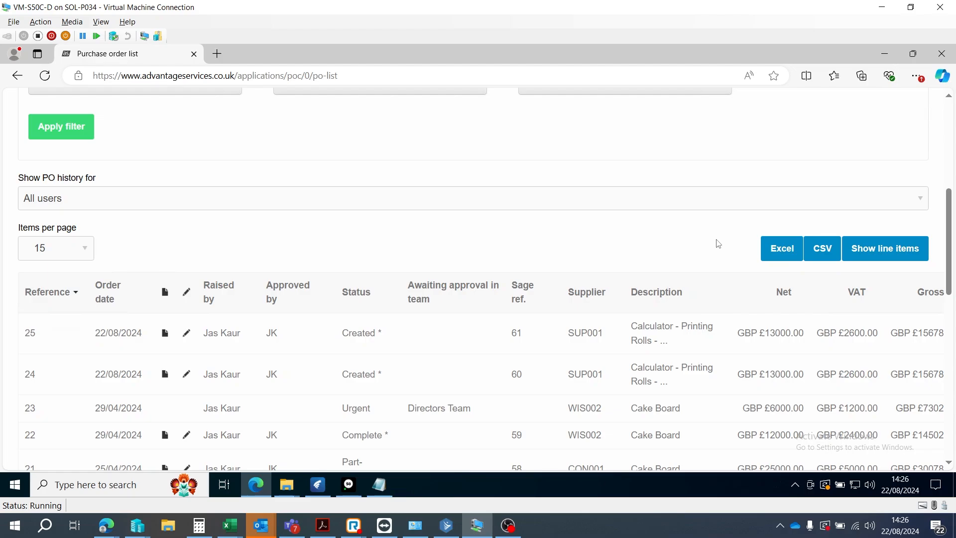
View the available actions for urgent purchase order 23 and close them without choosing one.
scroll(718, 244, down, 3)
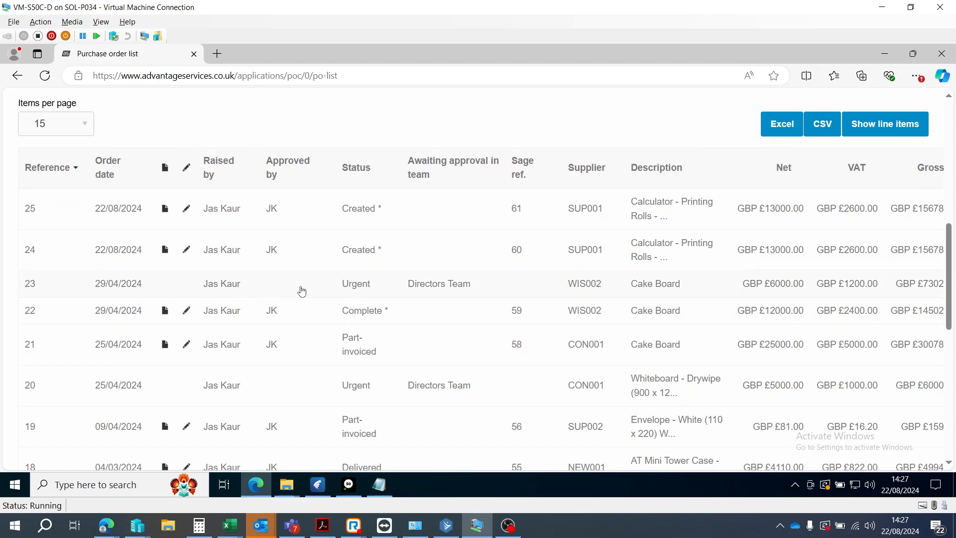
click(529, 287)
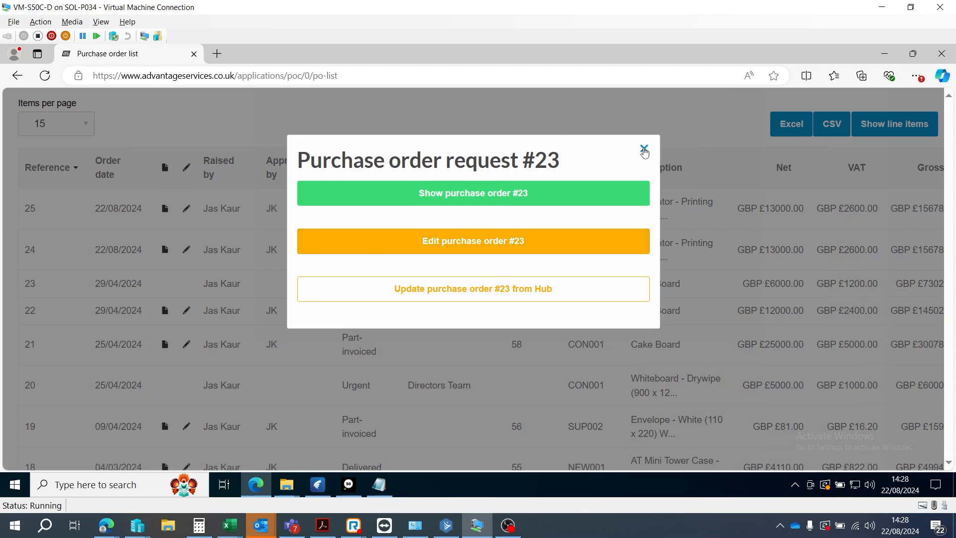
click(644, 150)
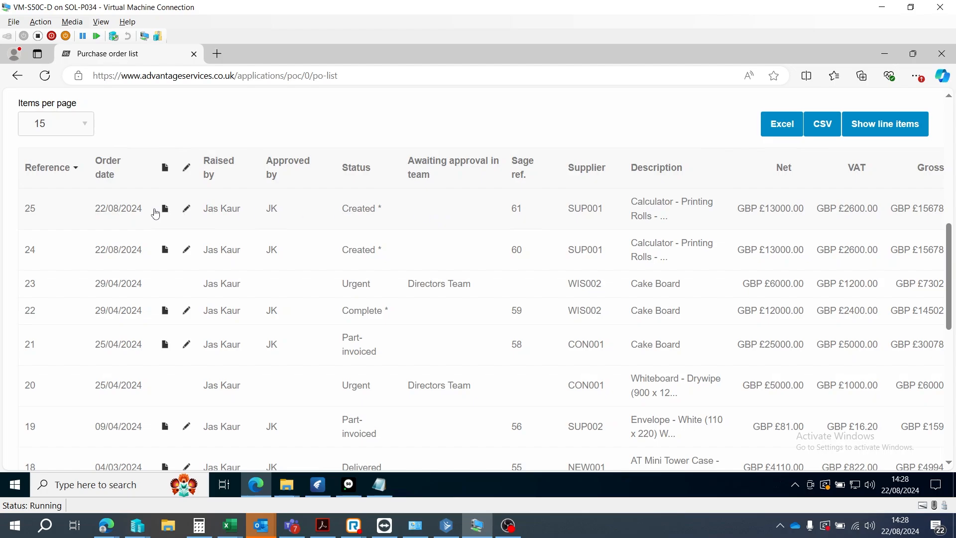
Open the available actions for purchase order 25 and review its PDF, email, delivery, cancellation and completion options.
click(473, 213)
scroll(418, 312, down, 3)
scroll(477, 254, up, 3)
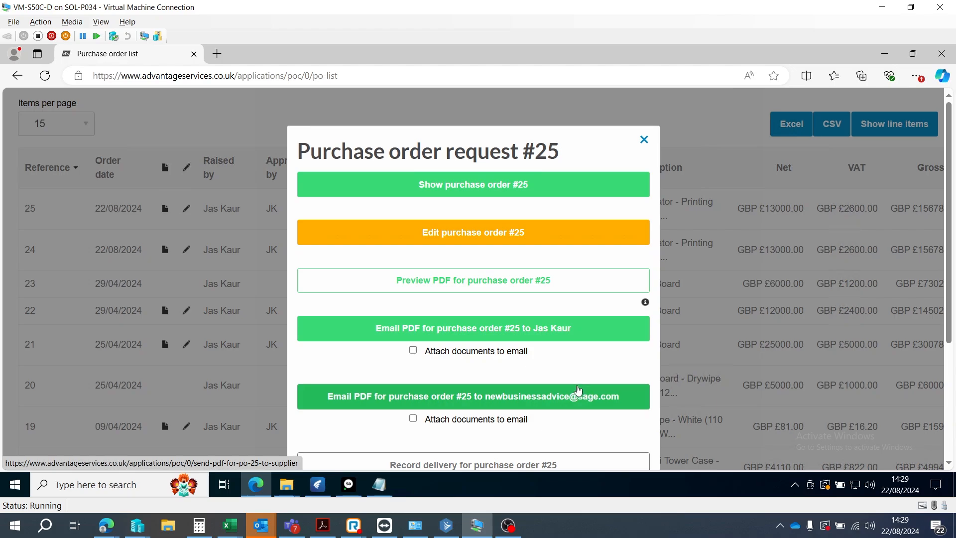
scroll(570, 383, down, 2)
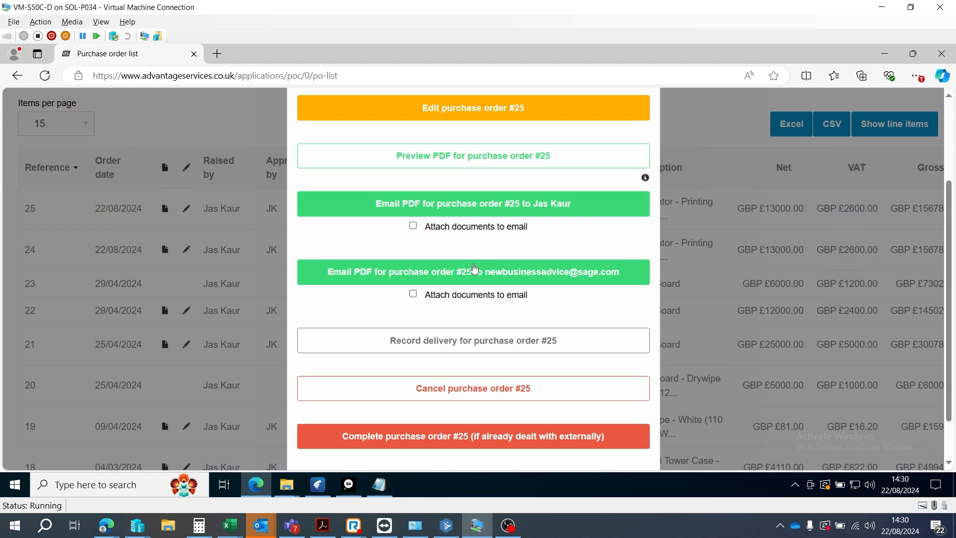
scroll(473, 289, down, 1)
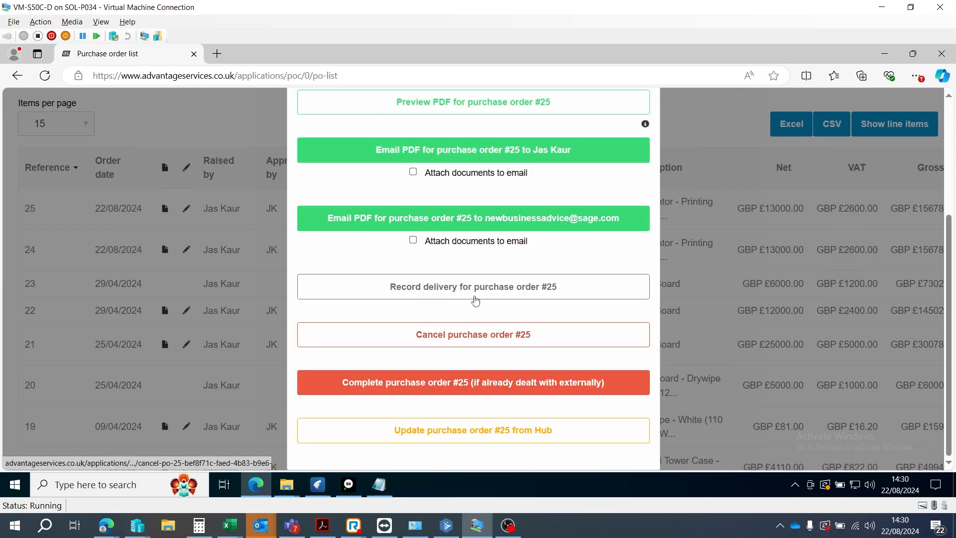